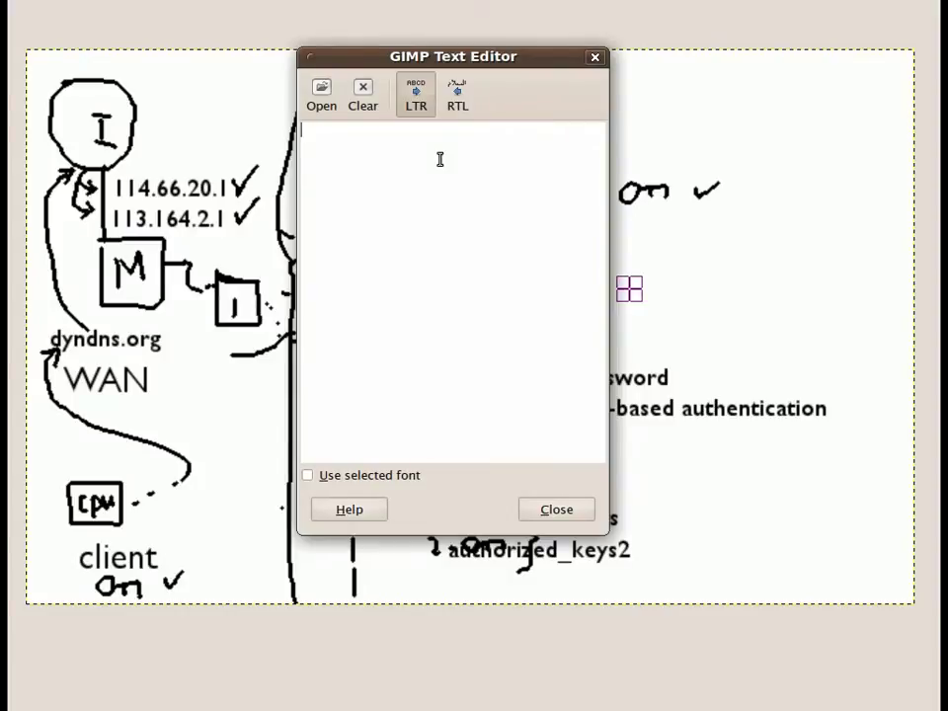
Type a three-line label: '1. username', '2. password', '3. hostname' beside the router's line
type("1. user")
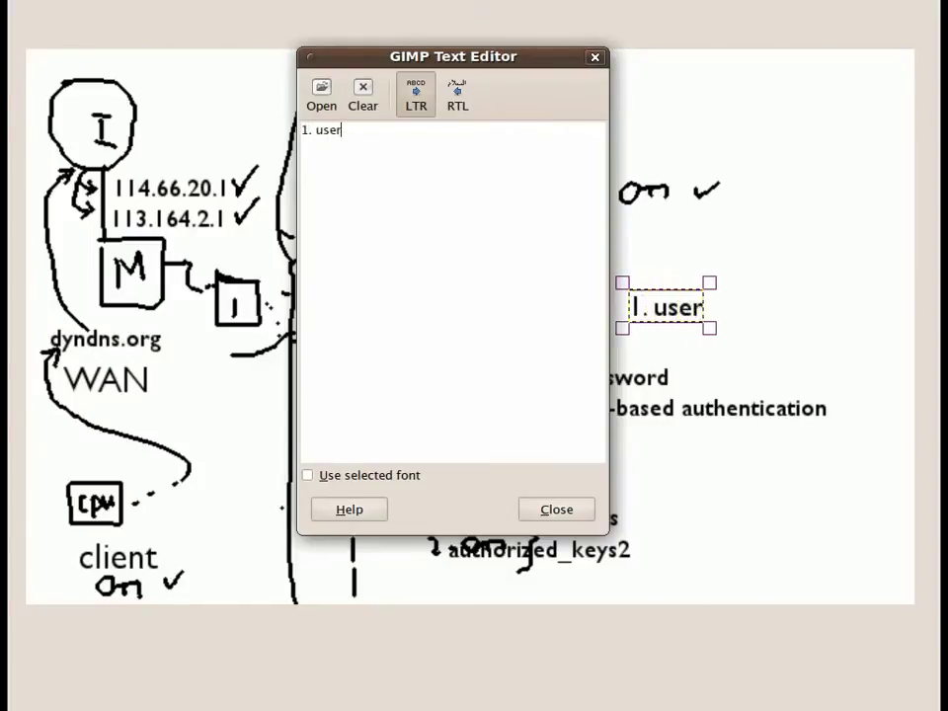
type("name")
key("Return")
type("2")
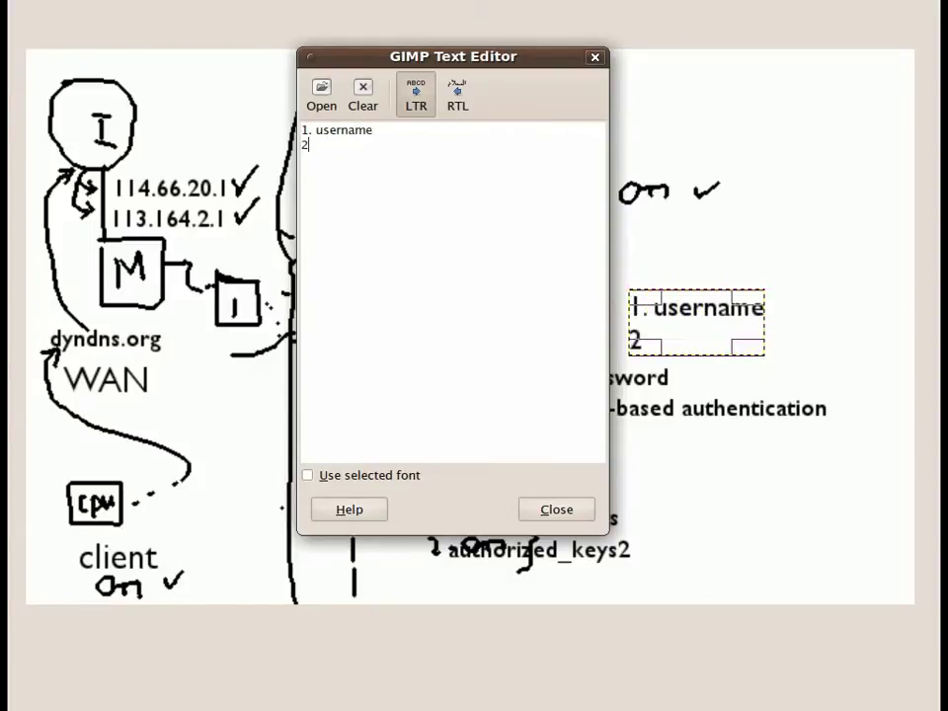
type(". passwor")
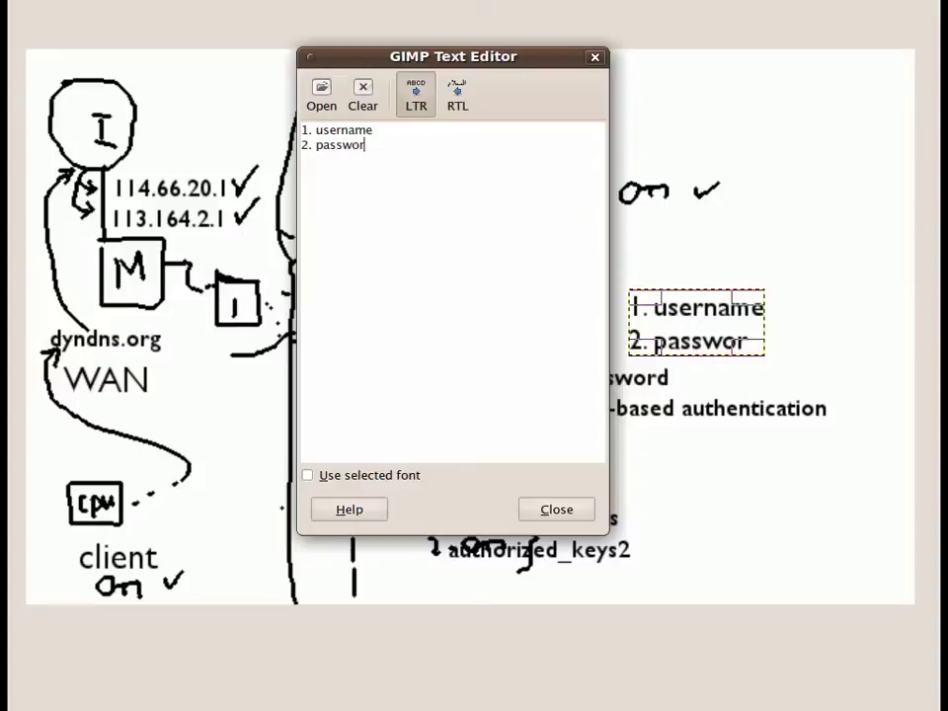
type("d")
key("Return")
type("3. h")
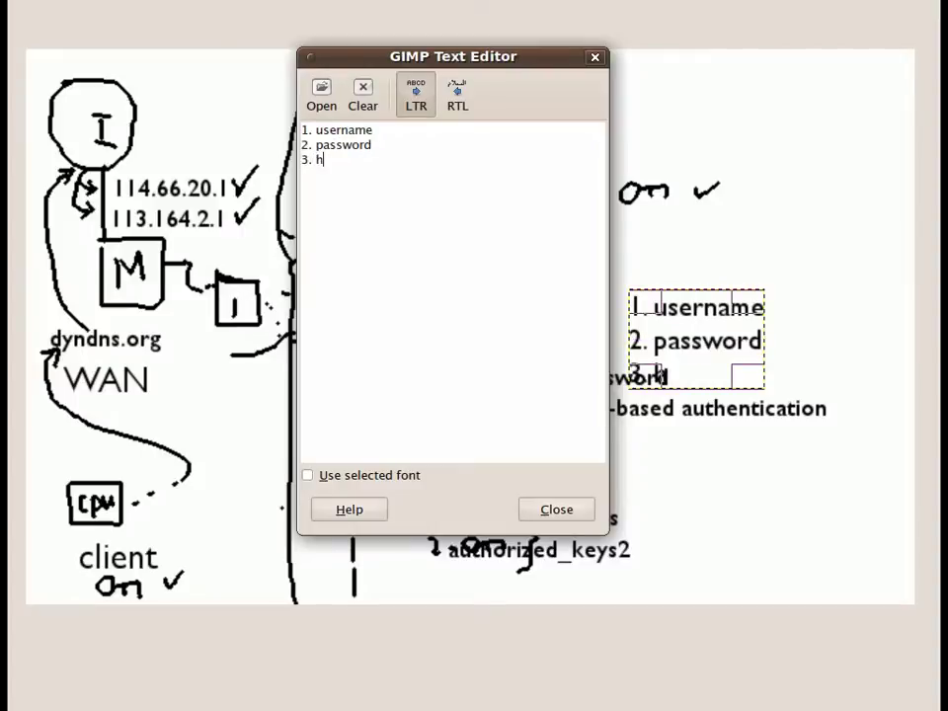
type("ostname")
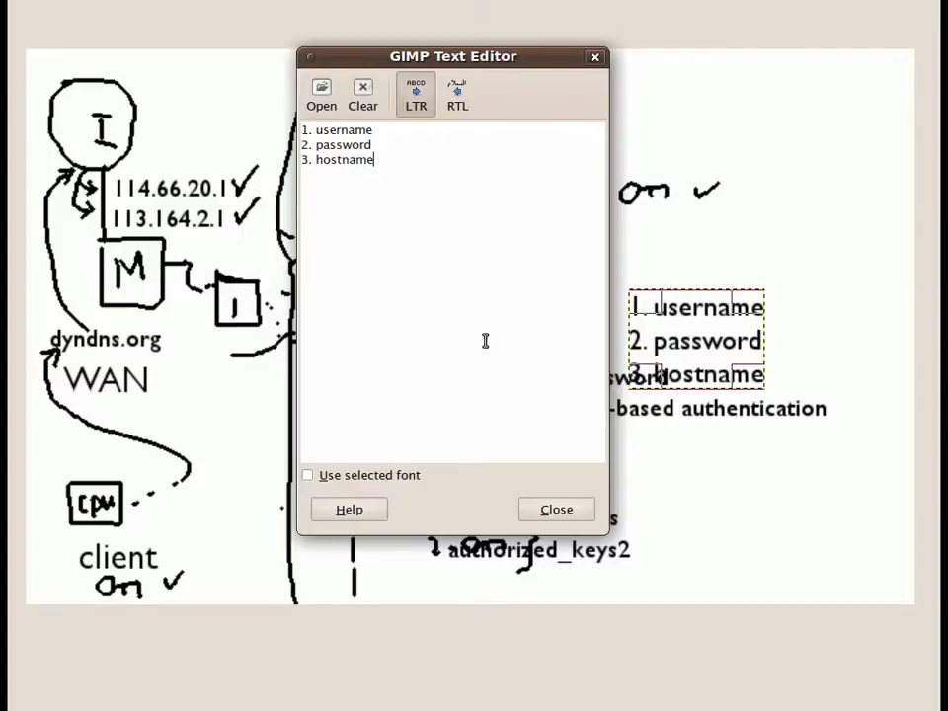
mouse_move(610, 536)
left_mouse_down()
mouse_move(598, 524)
mouse_move(657, 176)
mouse_move(646, 216)
mouse_move(616, 256)
left_mouse_up()
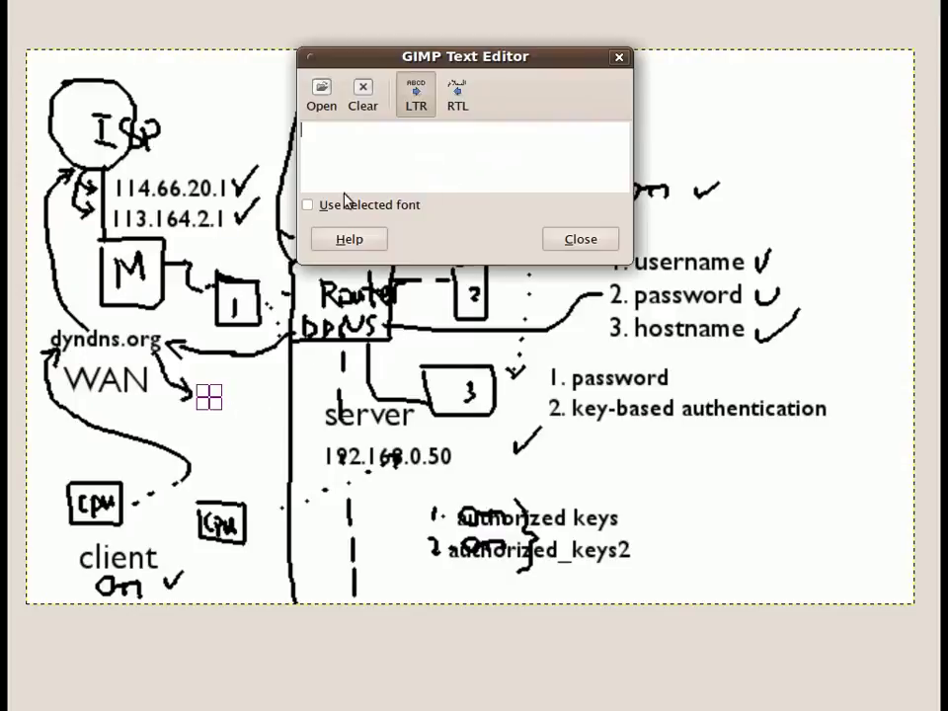
Add the label 'anything.dyndns.org' and move it left to sit under WAN
type("any")
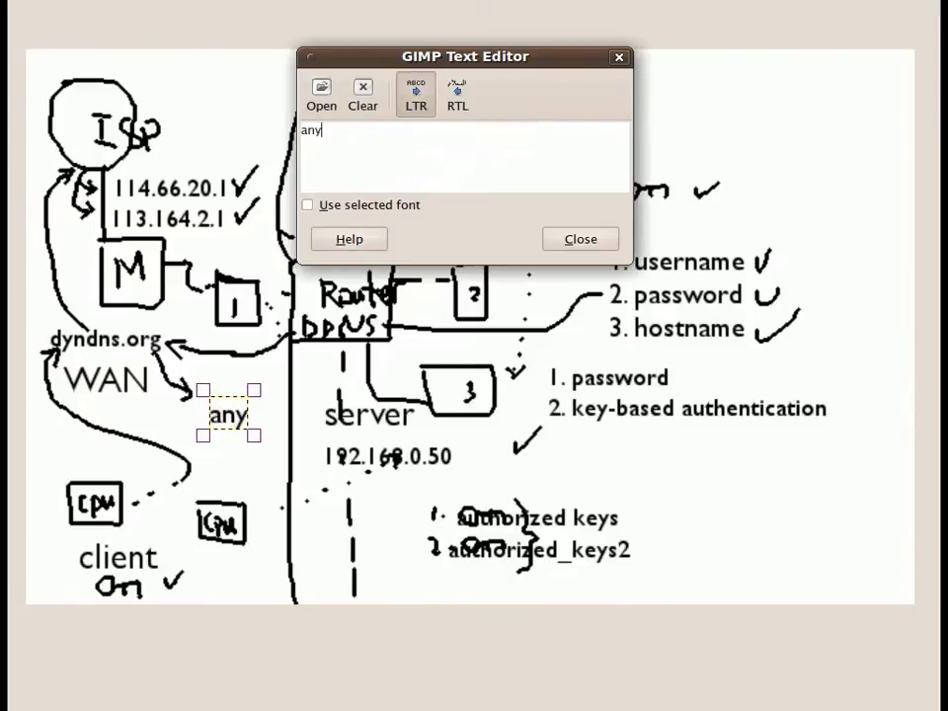
type("thing.dyndns")
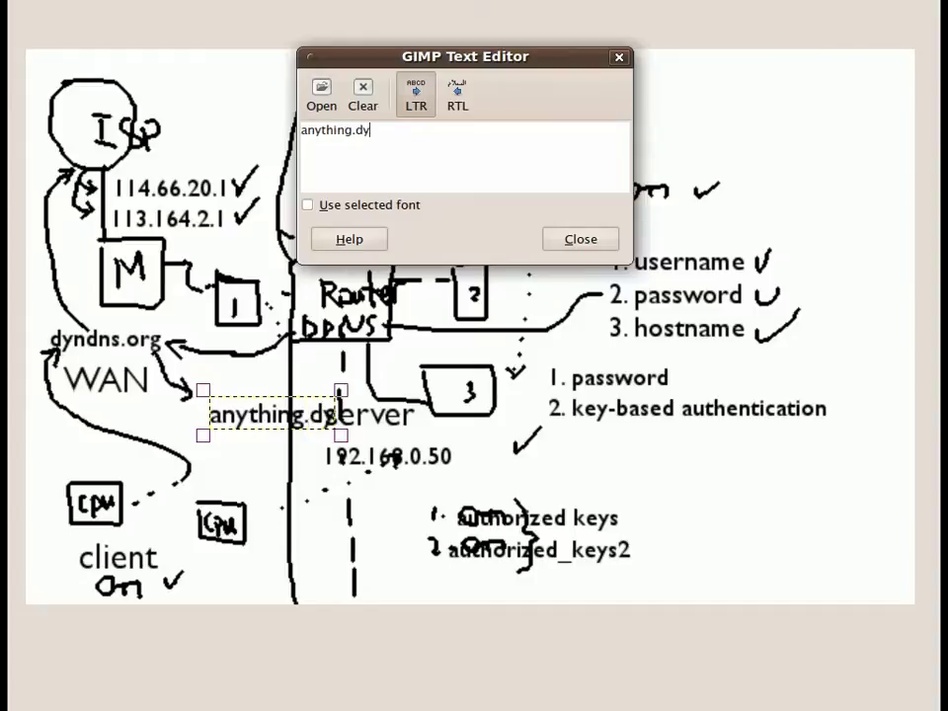
type(".org")
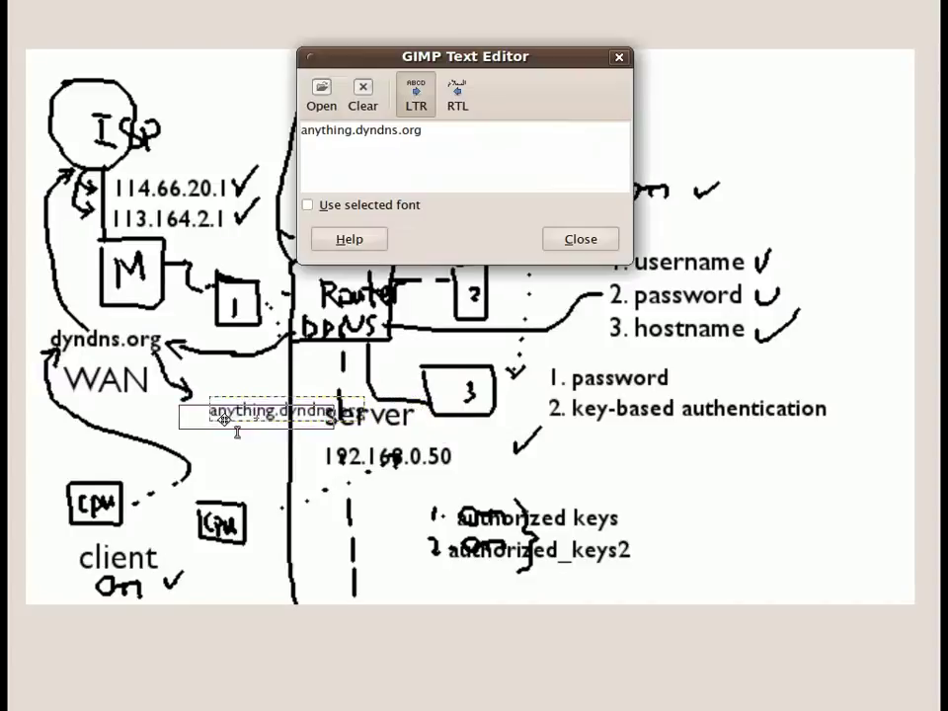
left_click_drag(224, 417, 172, 419)
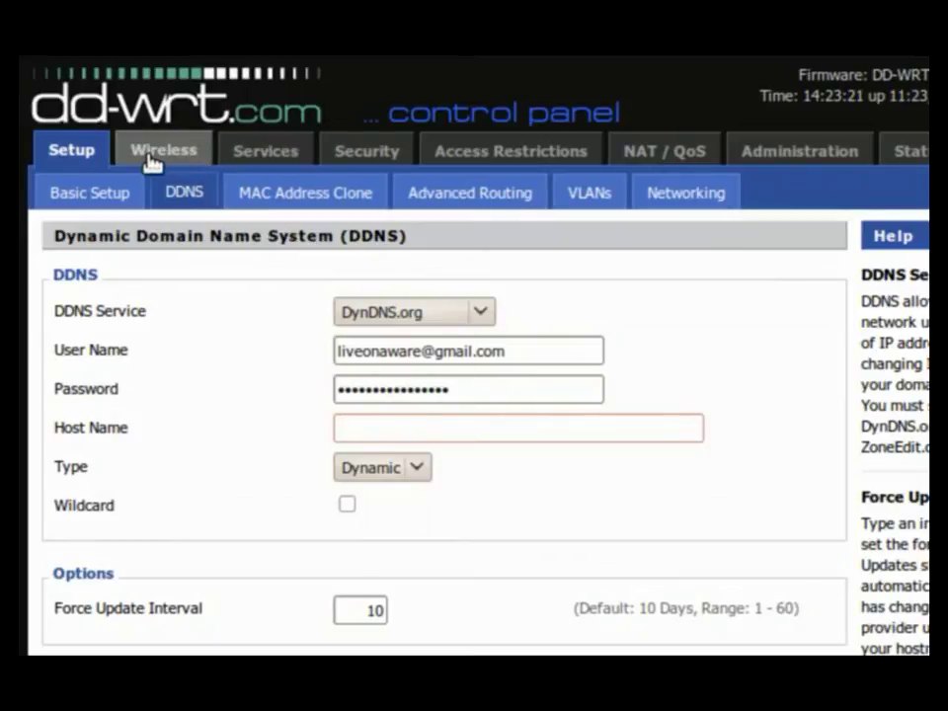
Enter anything.dyndns.org as the DDNS host name
double_click(200, 192)
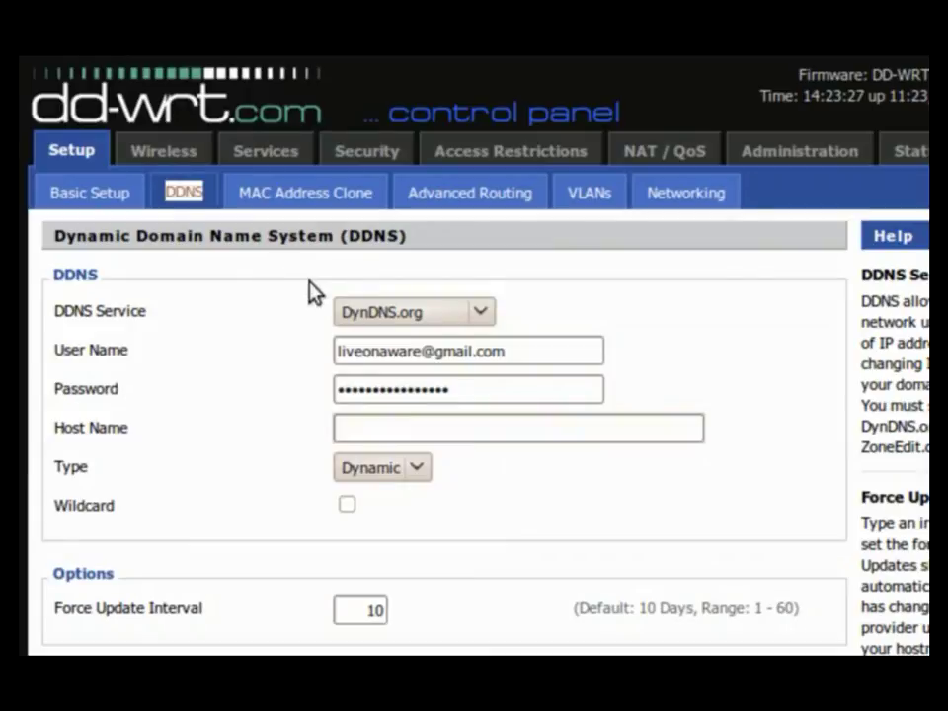
left_click(402, 422)
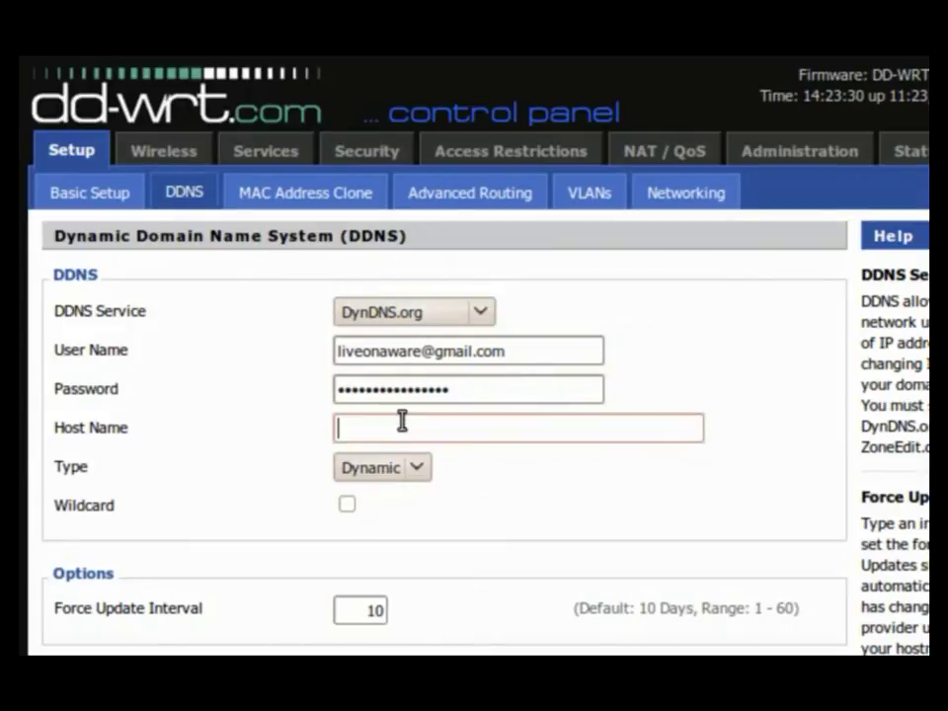
type("ant")
key("BackSpace")
type("ything.dynd")
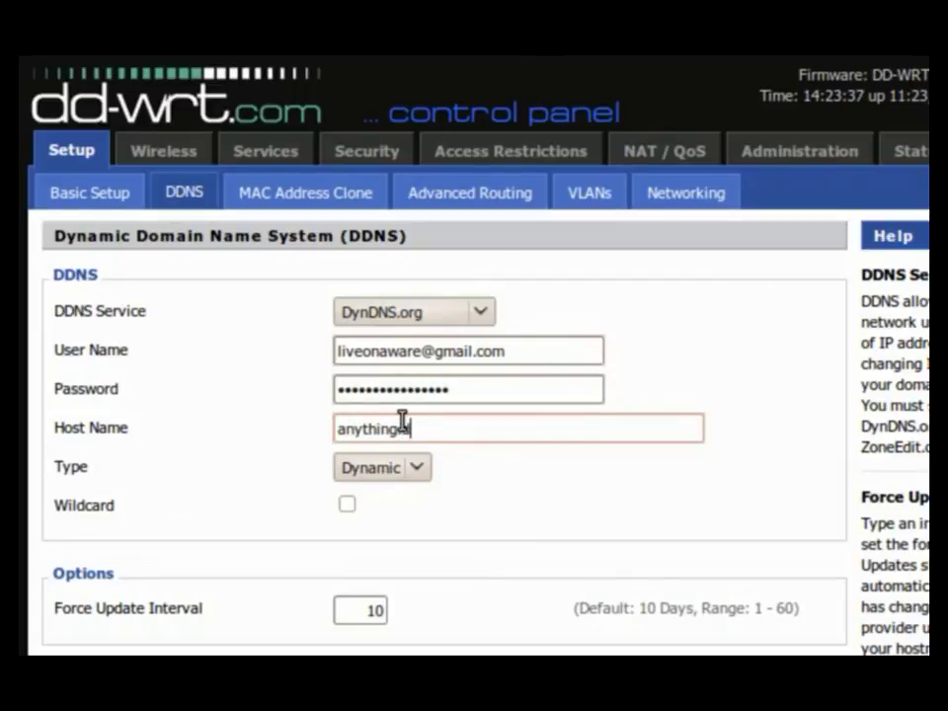
type("ns.org")
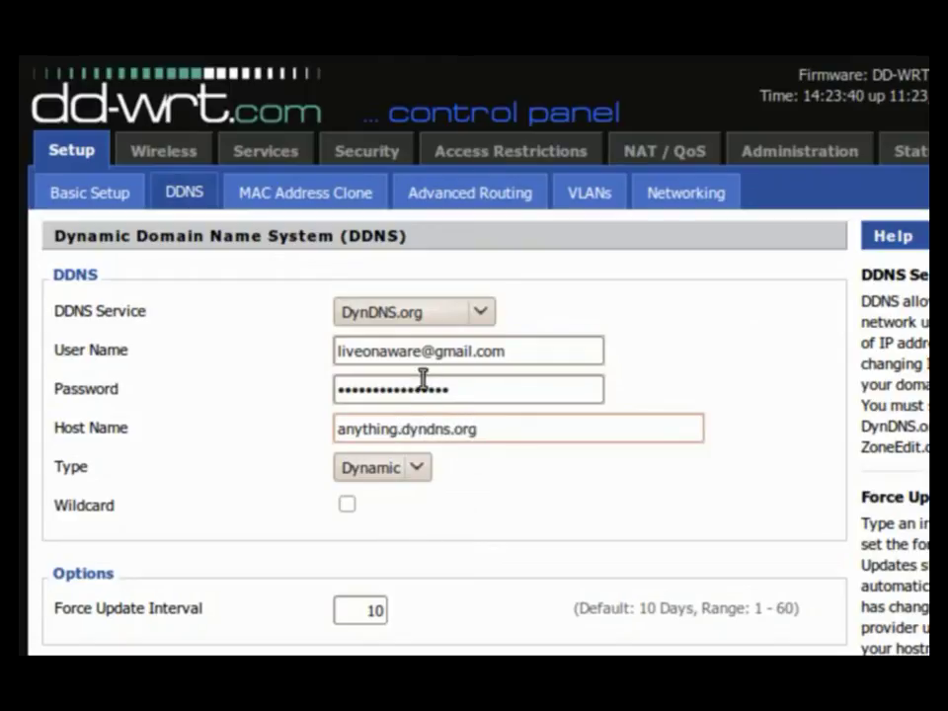
Keep DynDNS.org as the DDNS service and refill the account user name and password
left_click(465, 316)
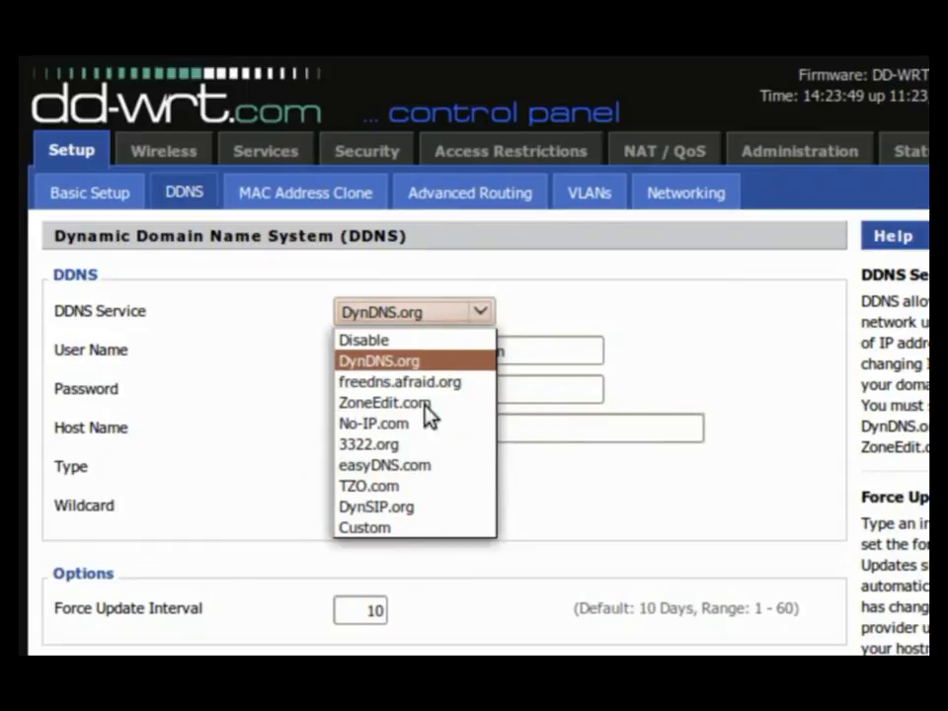
left_click(381, 367)
double_click(417, 352)
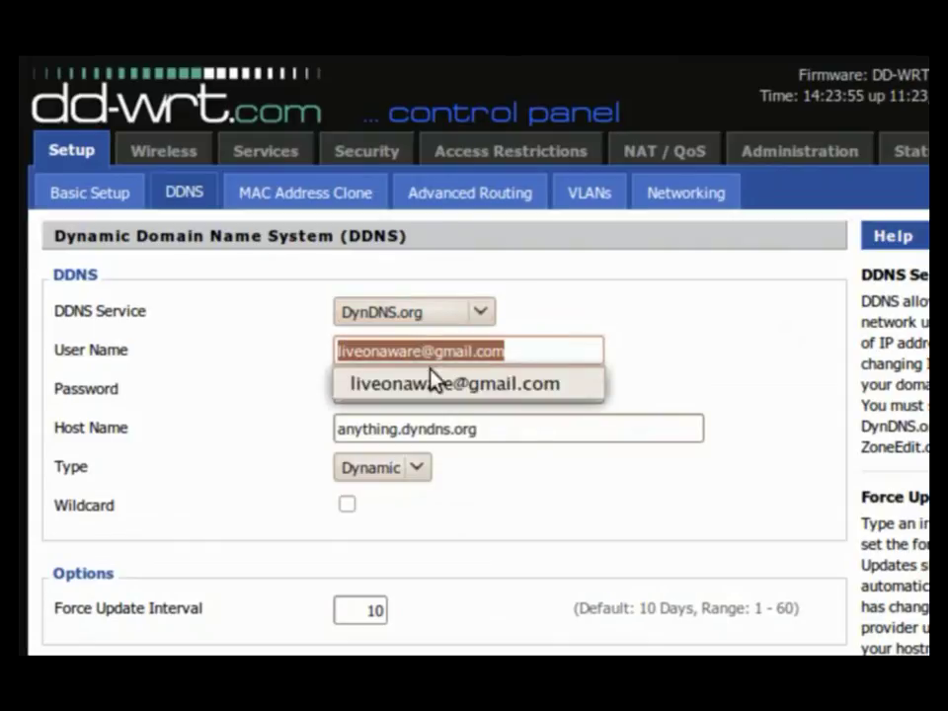
left_click(432, 377)
double_click(371, 378)
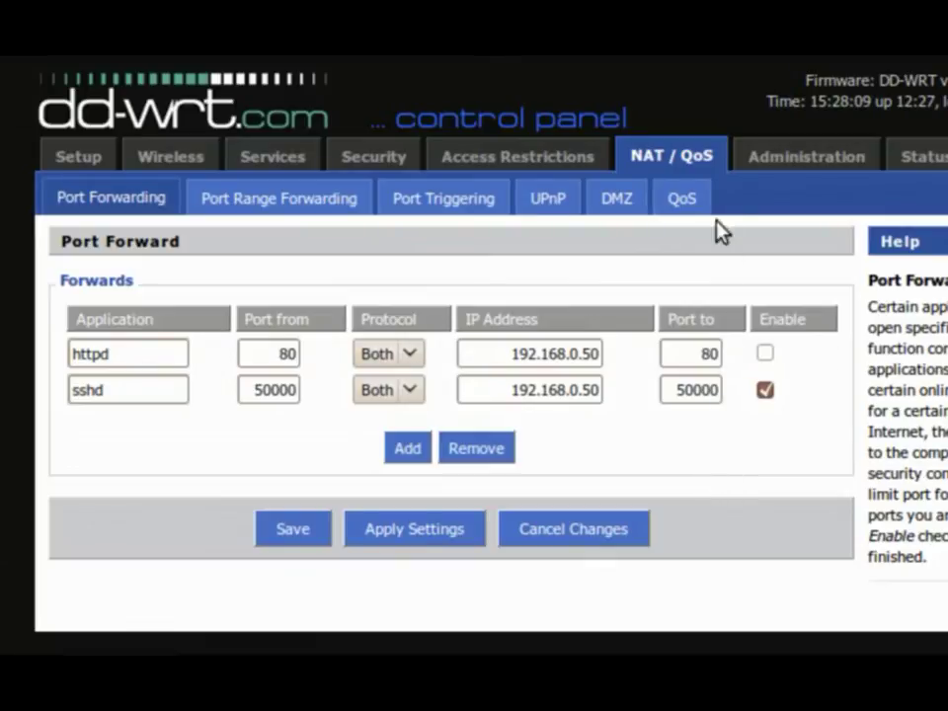
In NAT / QoS > Port Forwarding, review the sshd rule forwarding port 50000 to 192.168.0.50
left_click_drag(639, 155, 719, 165)
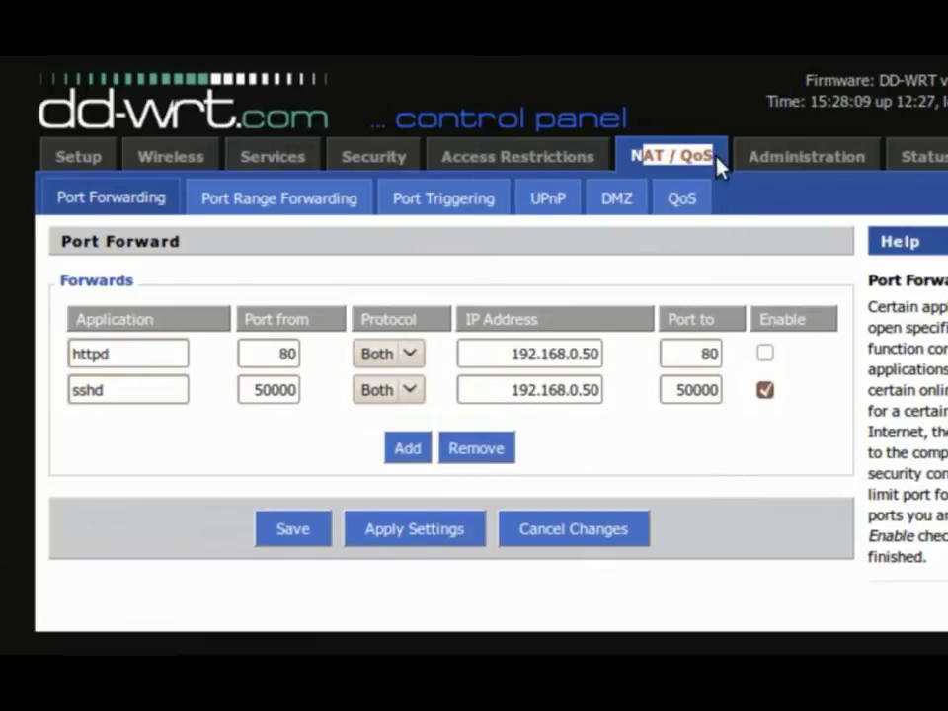
left_click_drag(61, 193, 170, 213)
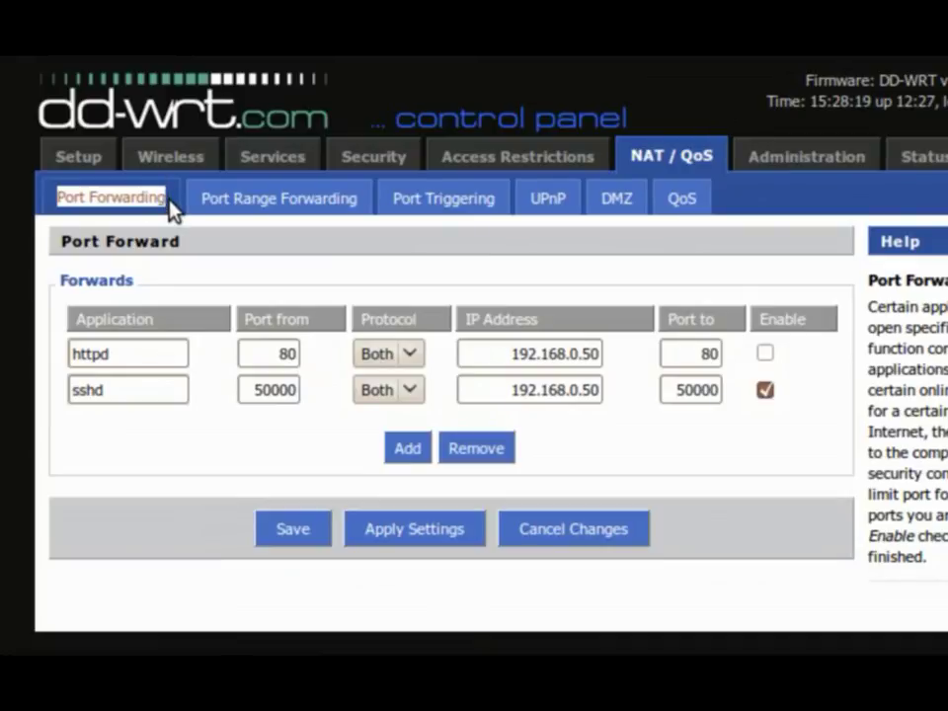
left_click(153, 393)
left_click_drag(153, 394, 54, 388)
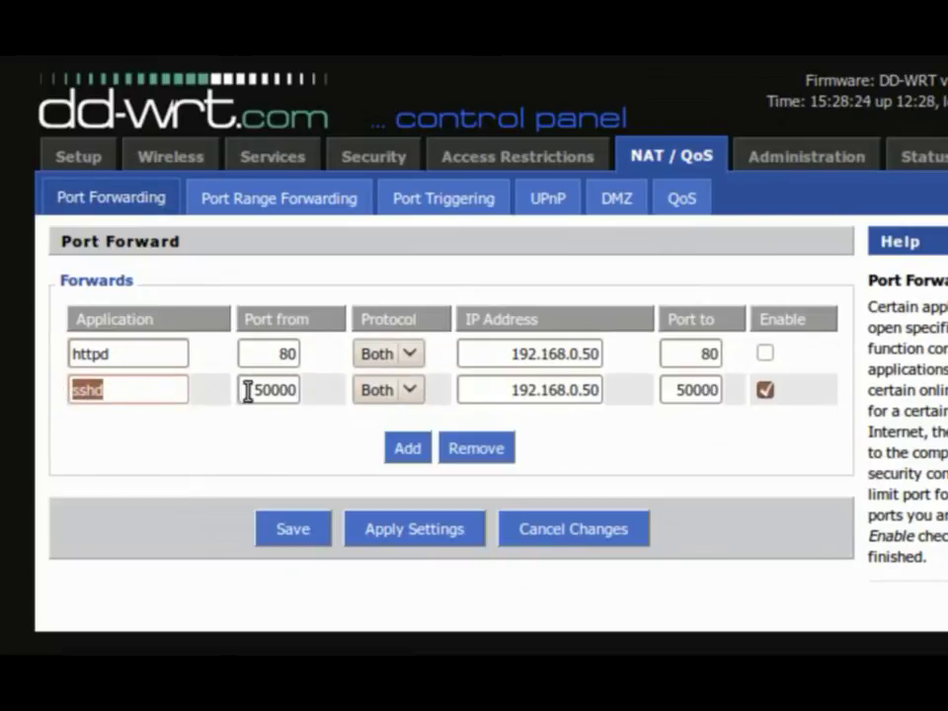
left_click_drag(246, 390, 315, 397)
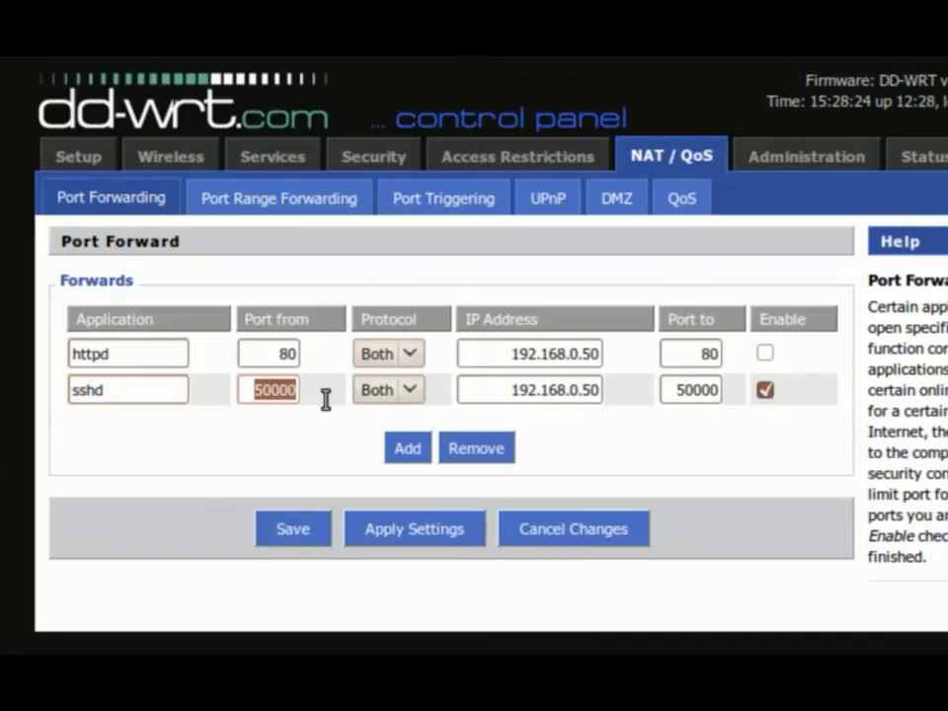
left_click_drag(512, 388, 617, 388)
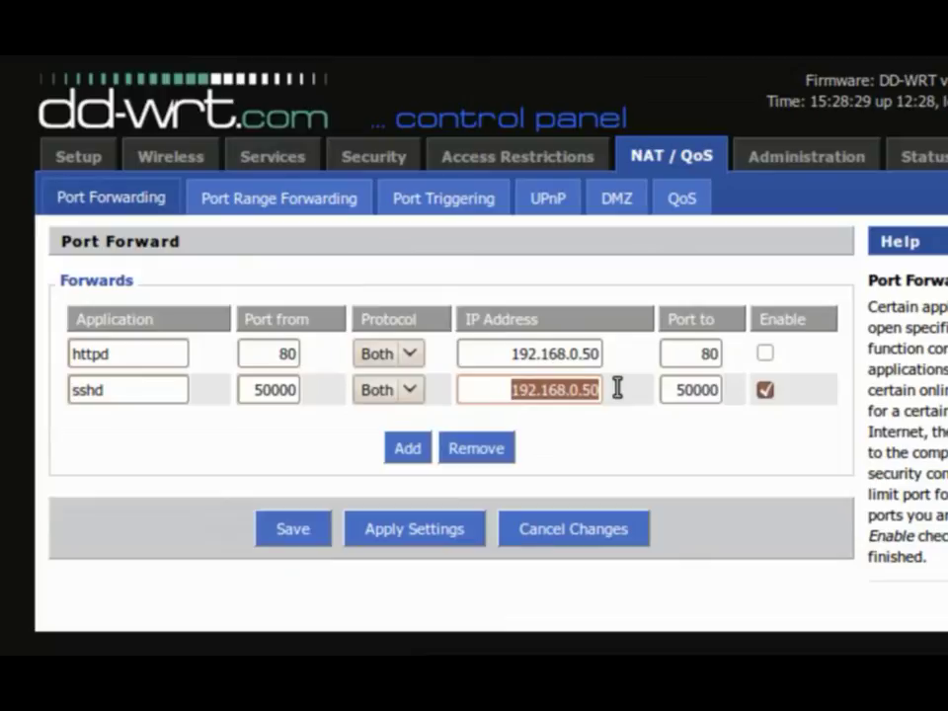
left_click(669, 389)
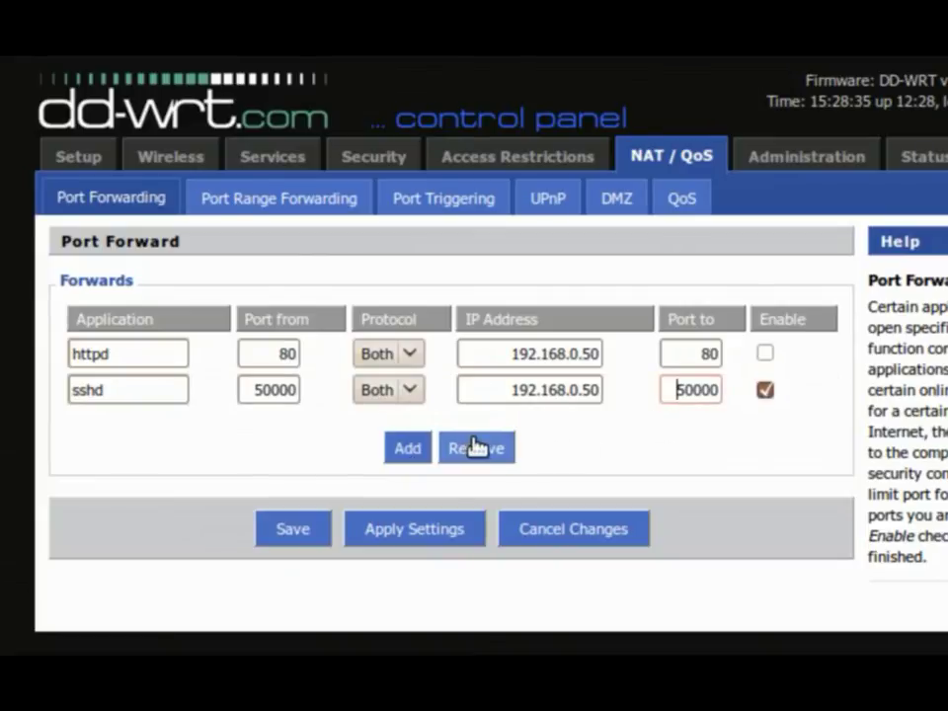
Review the httpd rule on port 80 and keep the sshd protocol set to Both
double_click(703, 351)
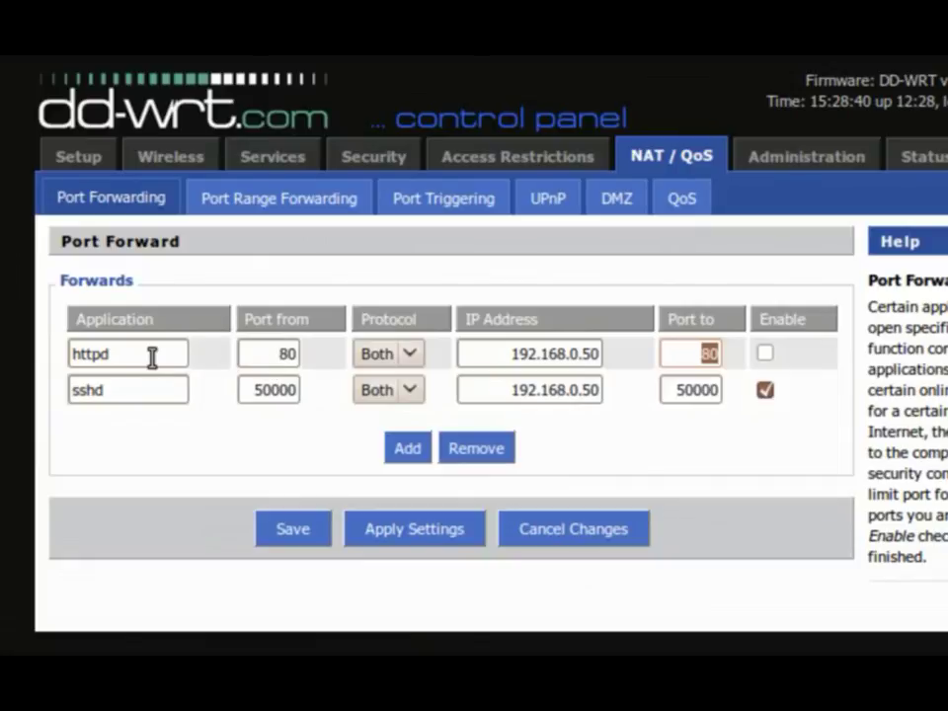
left_click_drag(153, 357, 101, 354)
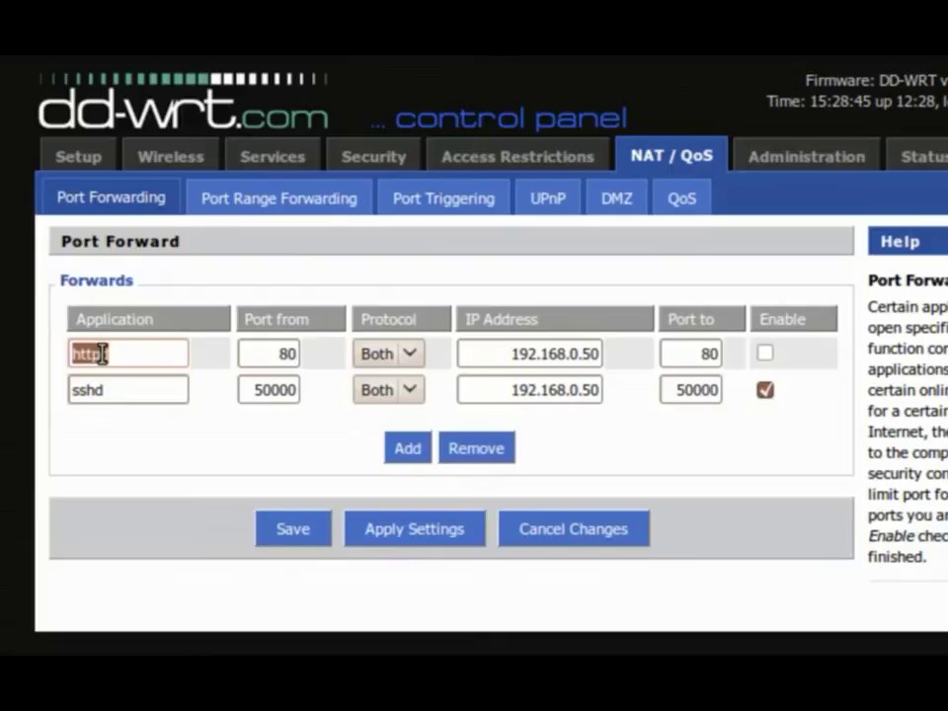
left_click(407, 391)
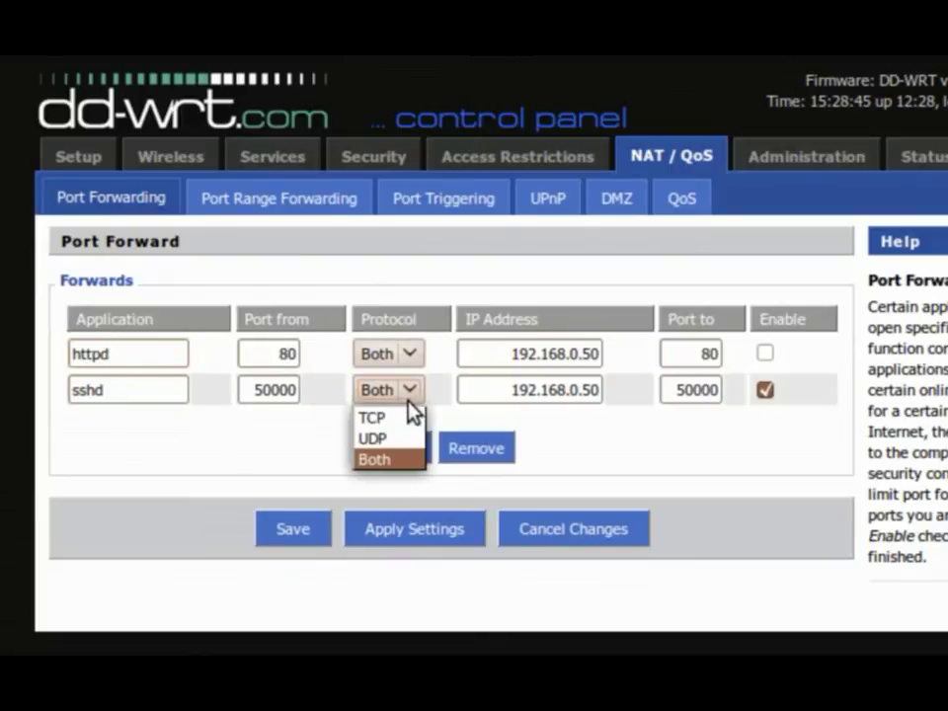
left_click(286, 464)
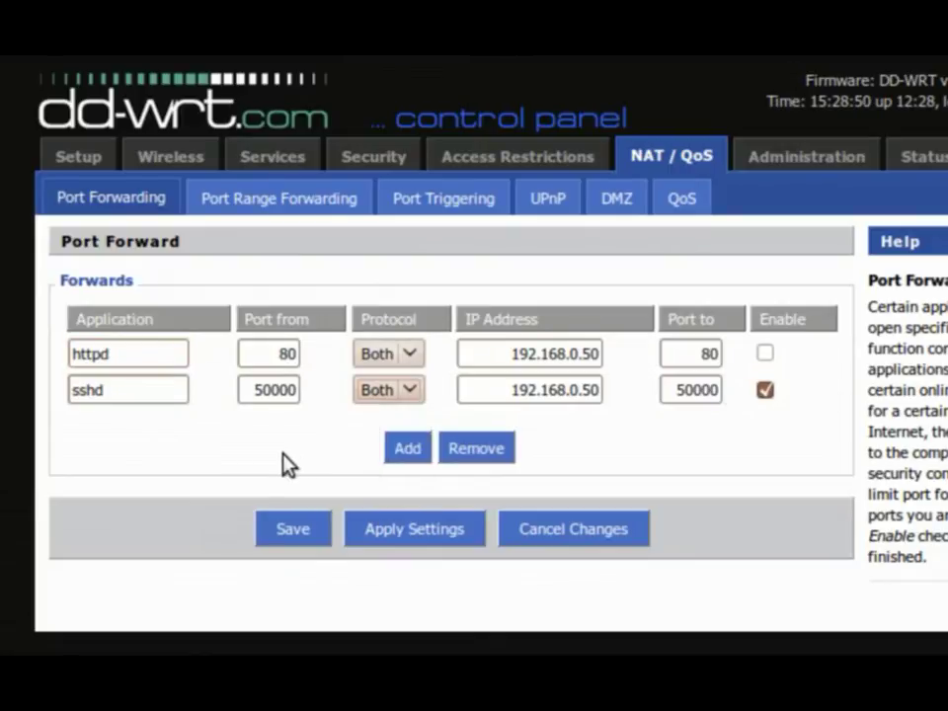